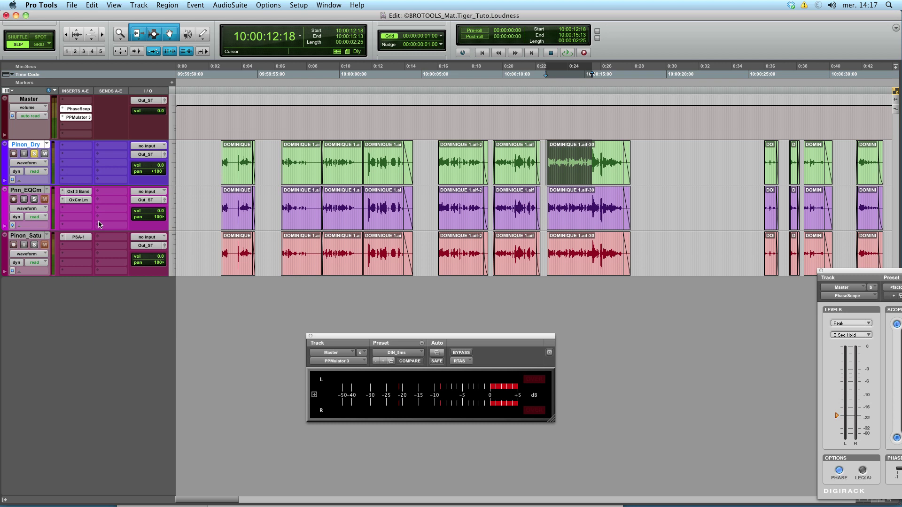
Review the Oxford 3 Band EQ and Oxford Compressor/Limiter settings on the Pnn_EQCm track, and close the plug-in window.
left_click(78, 191)
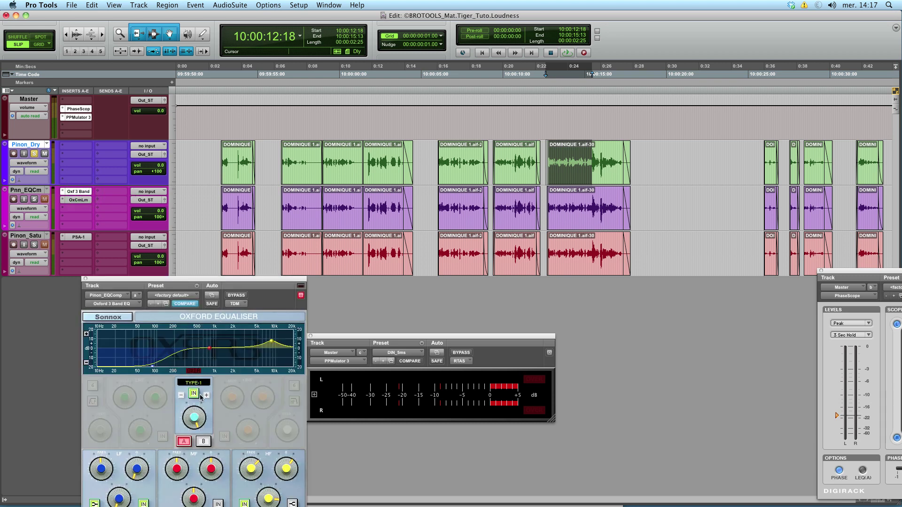
left_click_drag(226, 281, 253, 187)
mouse_move(297, 248)
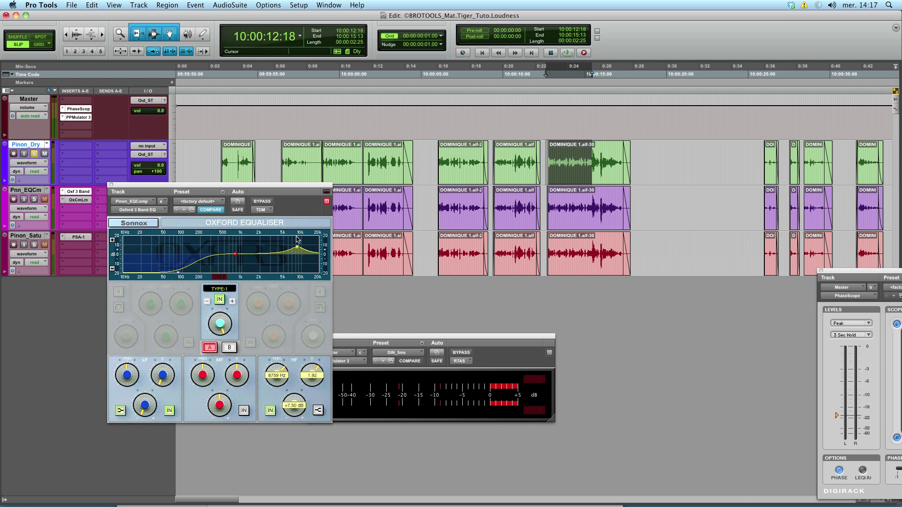
left_click(82, 201)
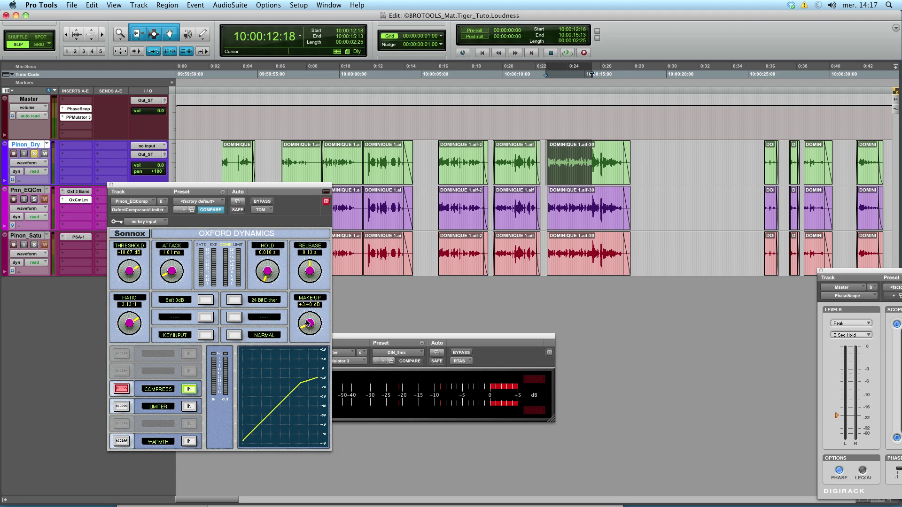
left_click(112, 186)
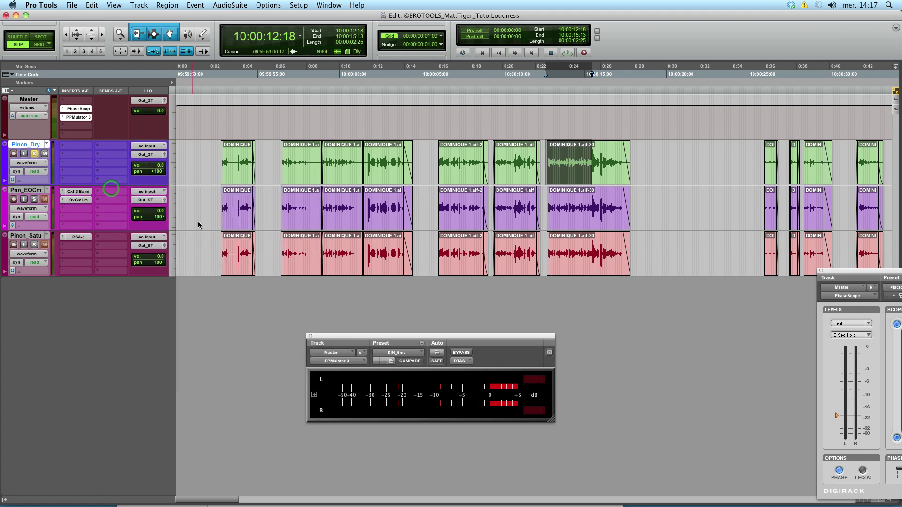
Review the SansAmp PSA-1 settings on the Pinon_Satu track and close the plug-in window.
left_click(85, 238)
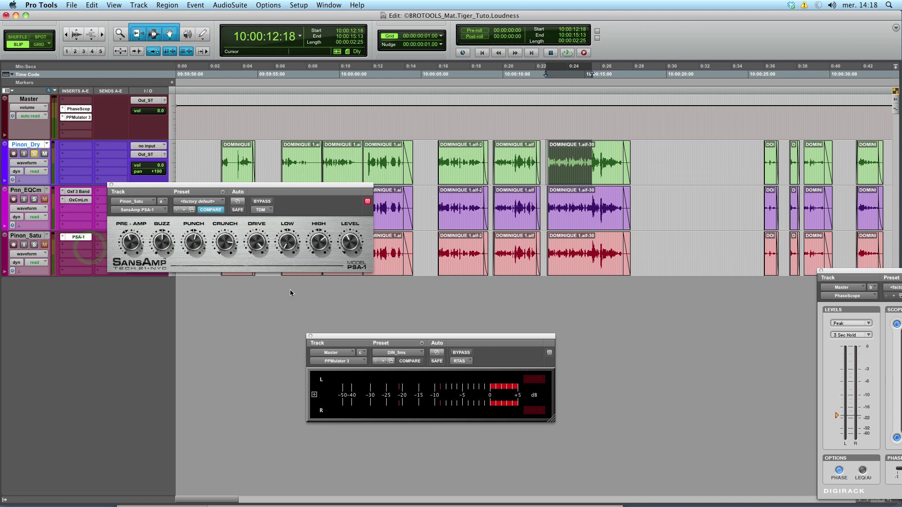
left_click(175, 184)
left_click_drag(175, 187, 173, 223)
left_click(109, 222)
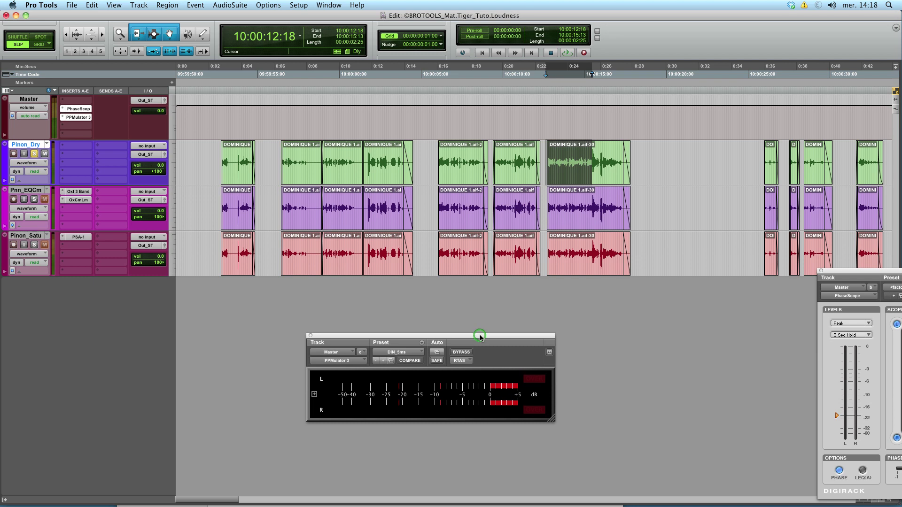
Solo Pnn_EQCm together with Pinon_Dry and play the selection twice to compare their levels on the PPMulator meter.
left_click_drag(479, 338, 493, 334)
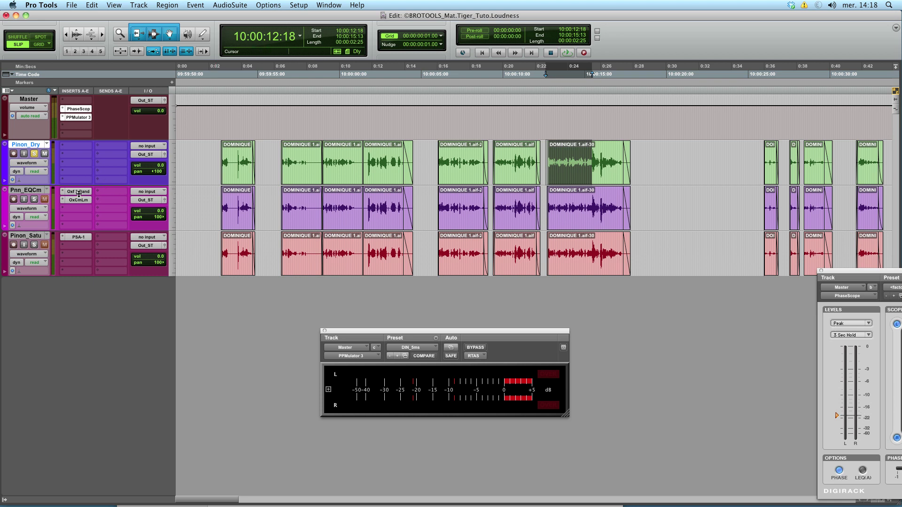
left_click(34, 199)
key("space")
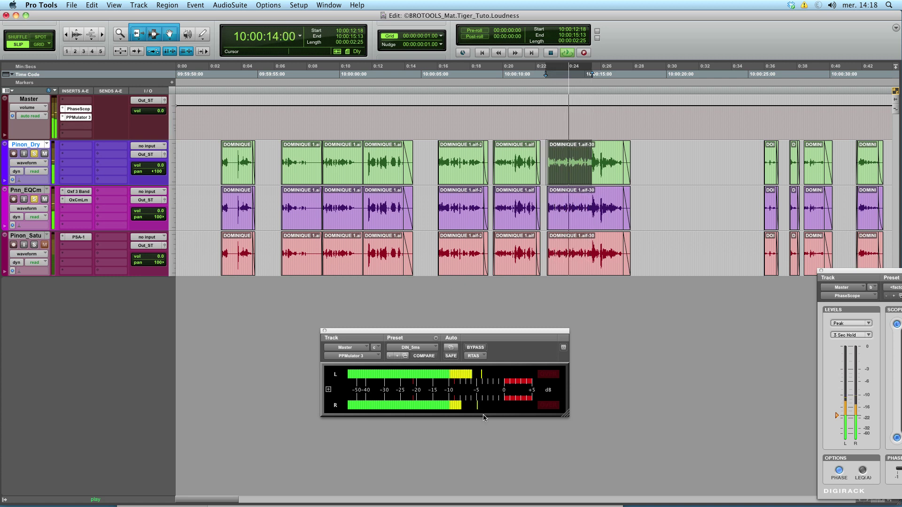
key("space")
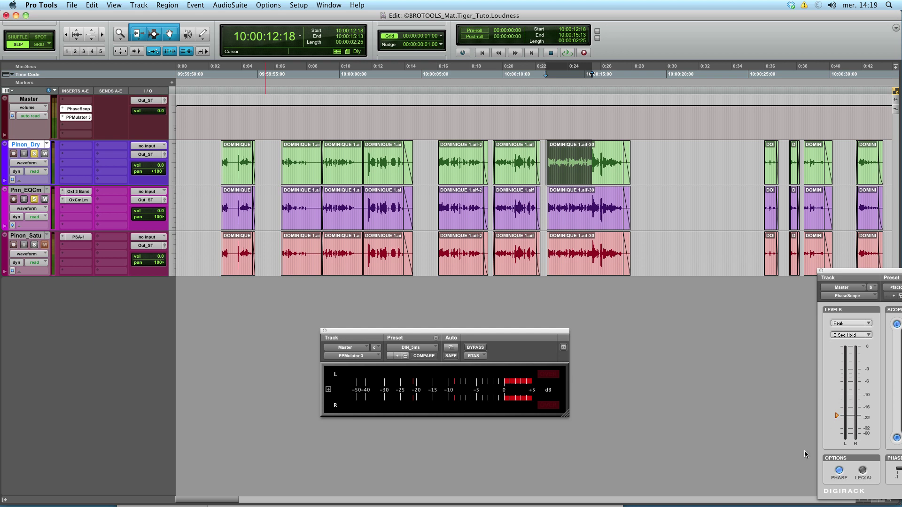
key("space")
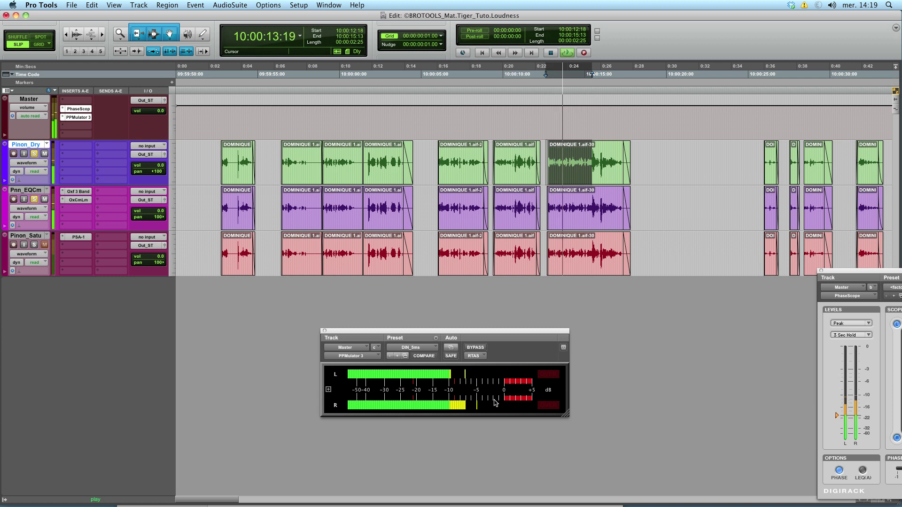
key("space")
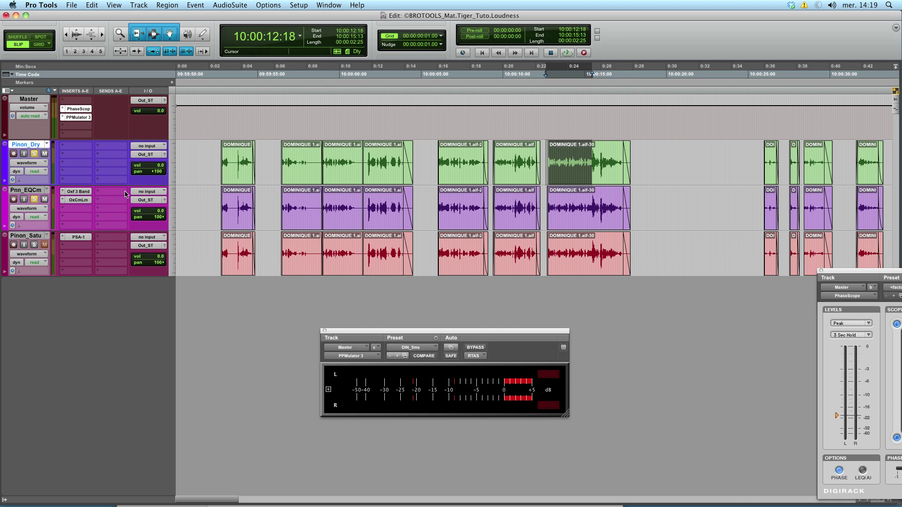
Solo Pinon_Satu instead of Pnn_EQCm and play the selection to compare its peak level with Pinon_Dry.
left_click(34, 200)
left_click(35, 245)
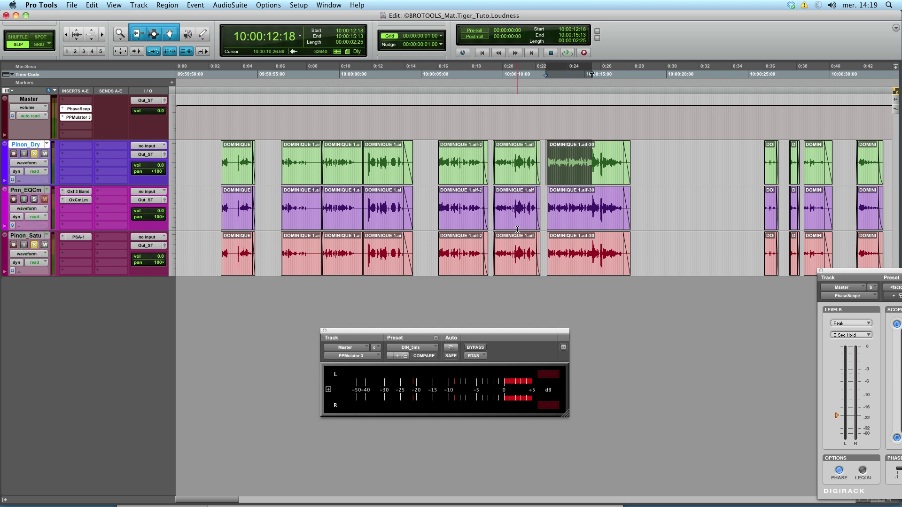
key("space")
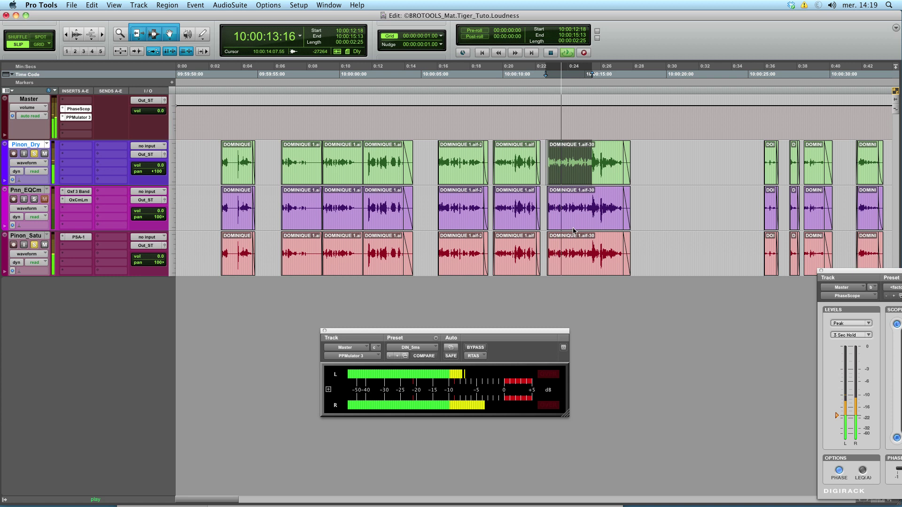
key("space")
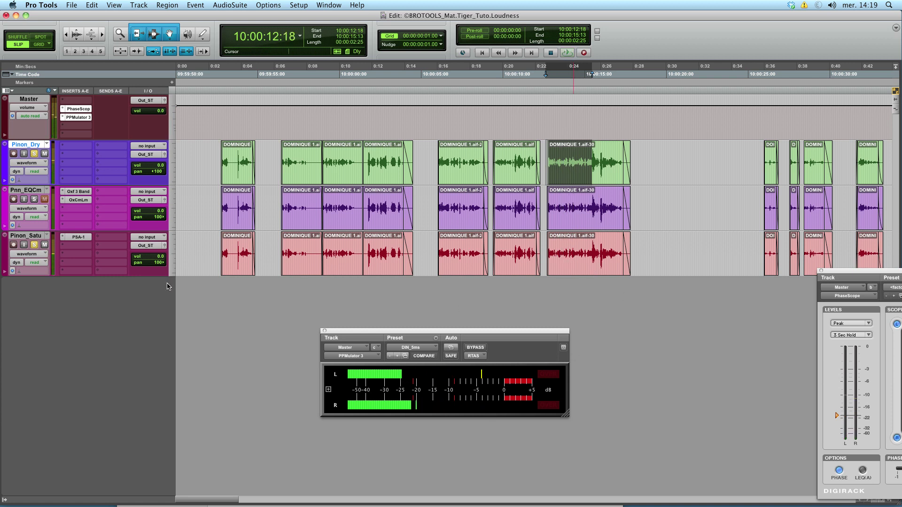
Examine the SansAmp PSA-1 Level control on Pinon_Satu, replay the selection to check the levels, and close the plug-in.
left_click(85, 238)
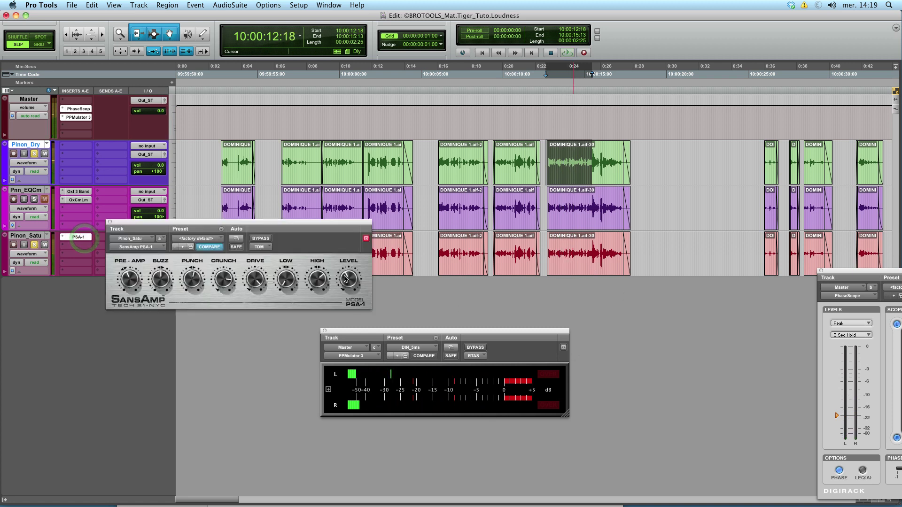
left_click(319, 274)
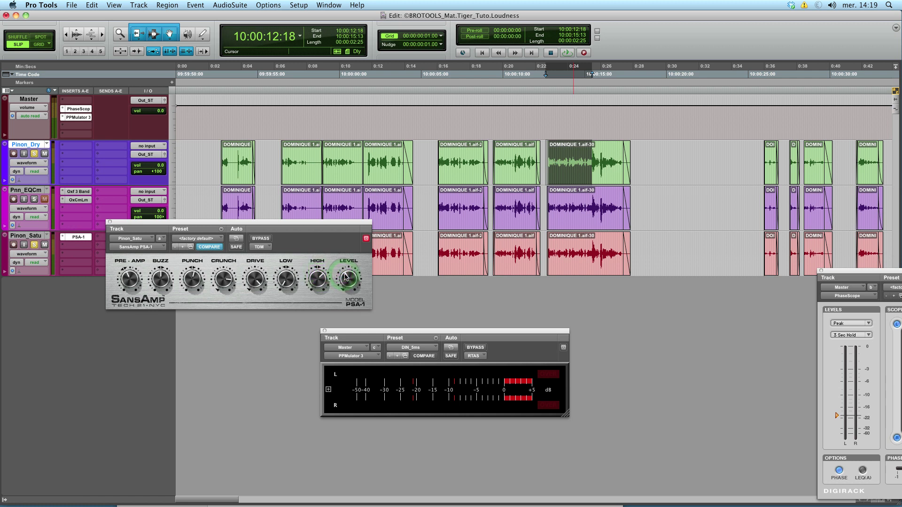
key("space")
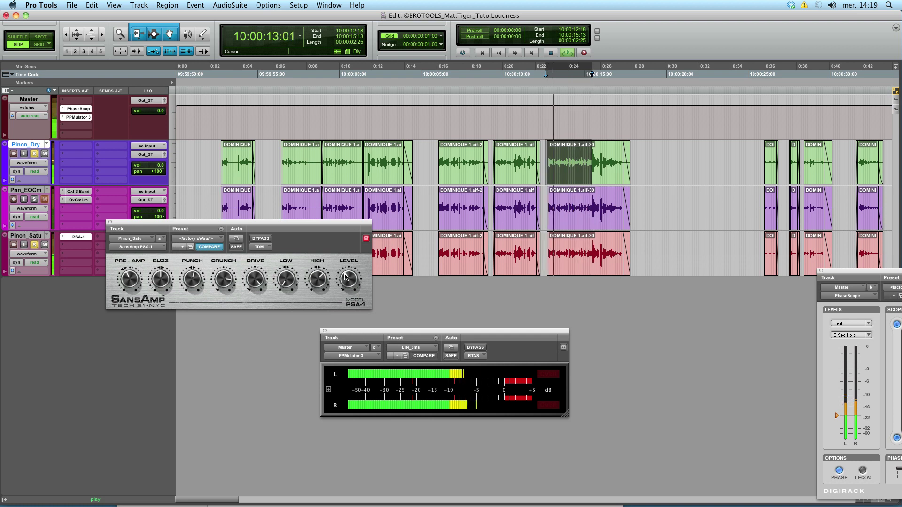
key("space")
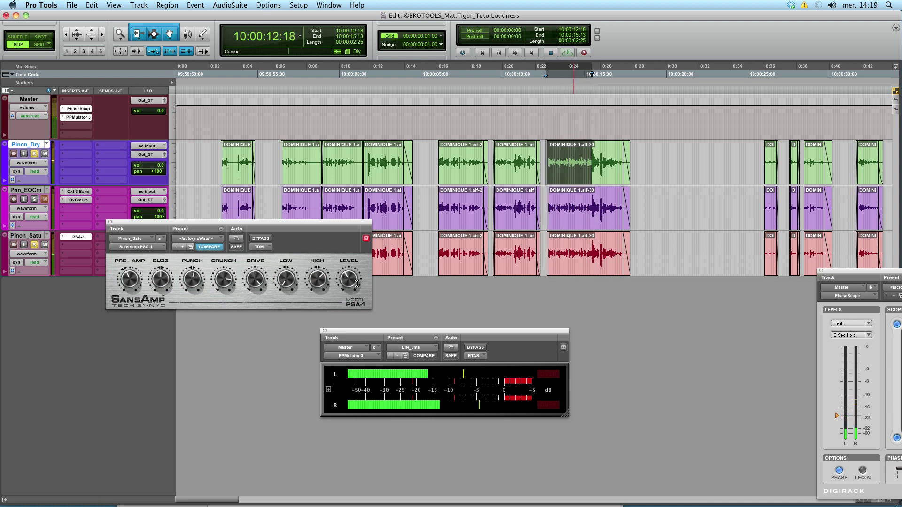
left_click(110, 222)
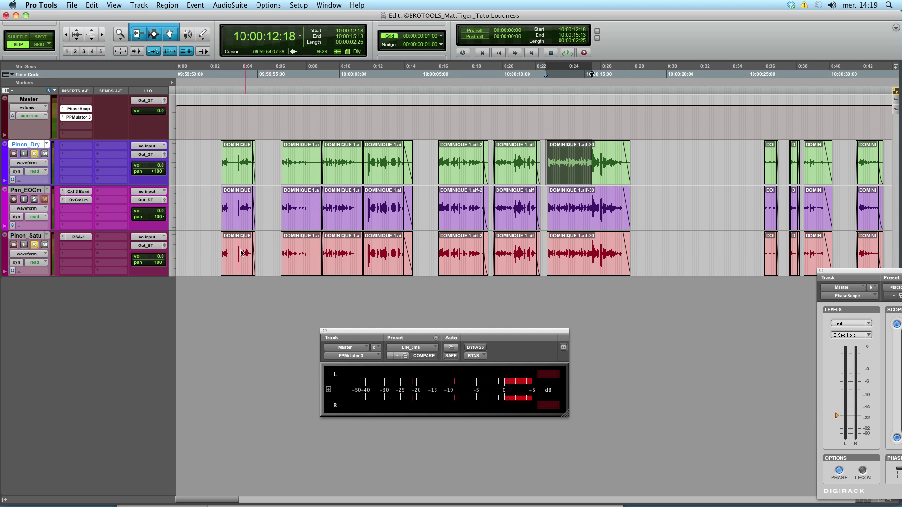
Insert the multi-mono RTAS plug-in NUGEN VisLM-C (mono) on the Master track below PPMulator.
left_click(73, 125)
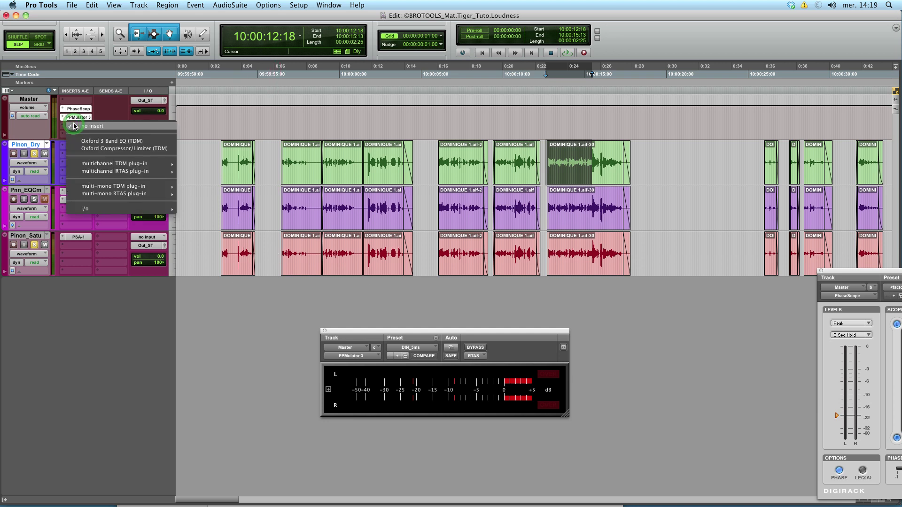
mouse_move(101, 196)
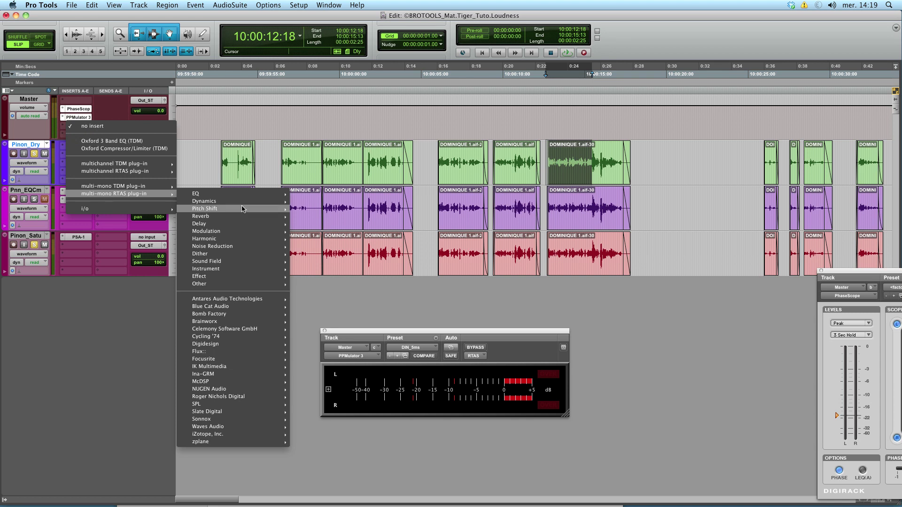
mouse_move(235, 353)
mouse_move(234, 389)
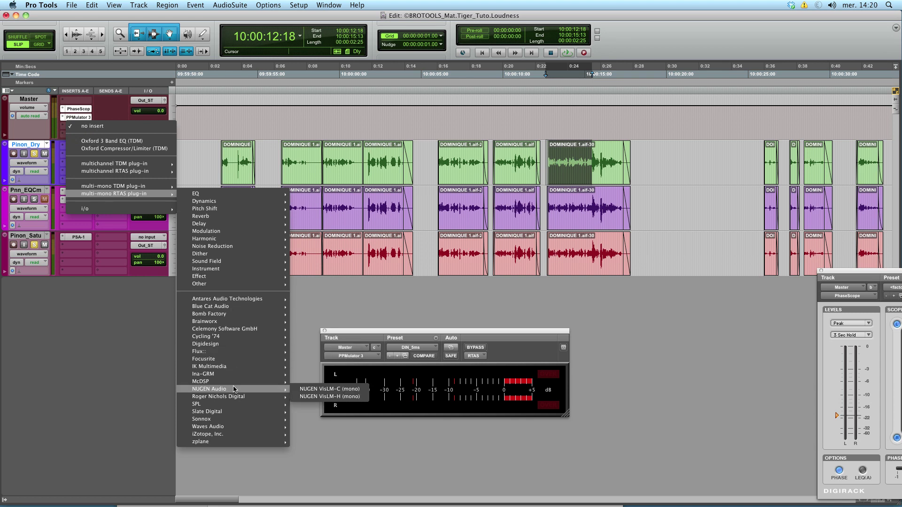
left_click(311, 390)
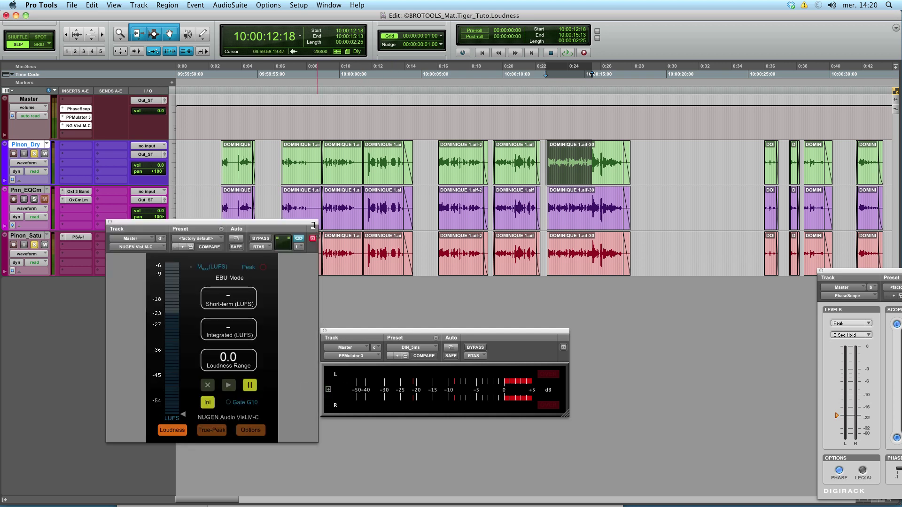
Show separate VisLM-C windows for the left and right channels and place them on either side of the PPMulator meter.
left_click_drag(309, 222, 299, 267)
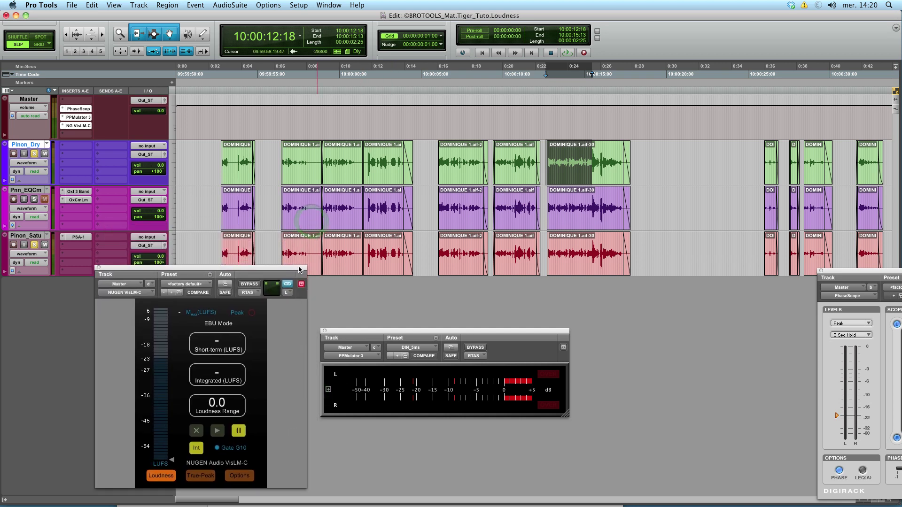
left_click(287, 297)
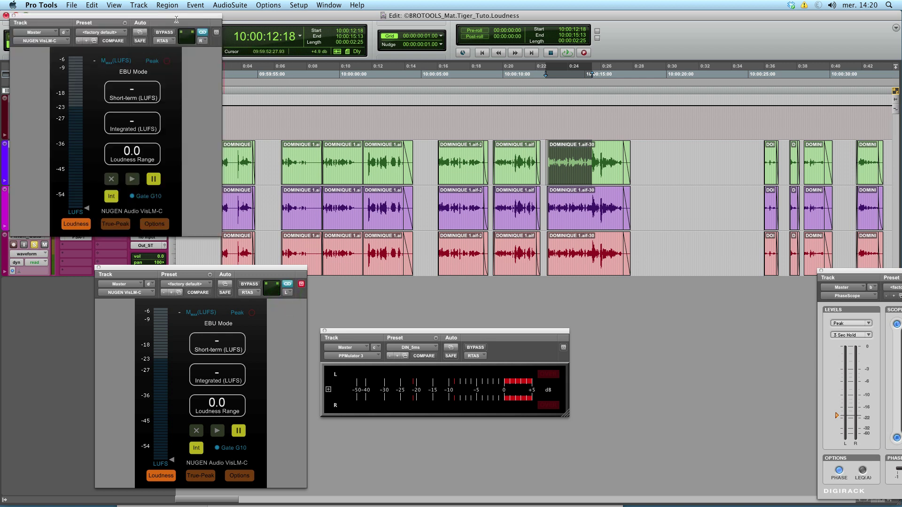
left_click_drag(177, 16, 750, 276)
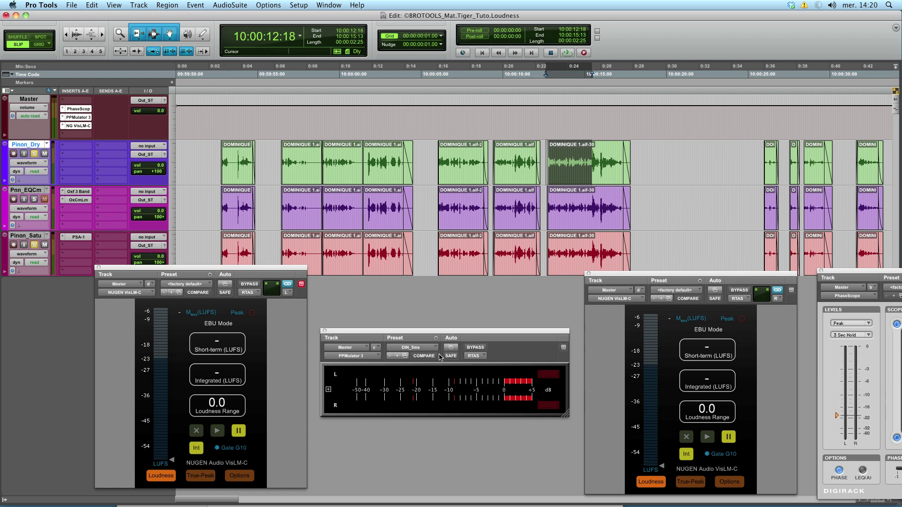
Start measurement in both VisLM-C meters and switch the right channel's maximum readout to short-term (Smax LUFS).
left_click(217, 433)
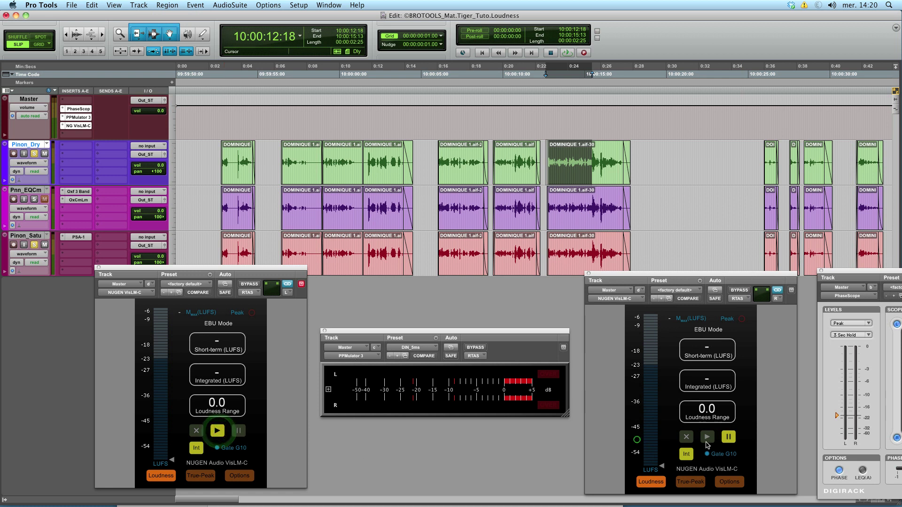
left_click(708, 439)
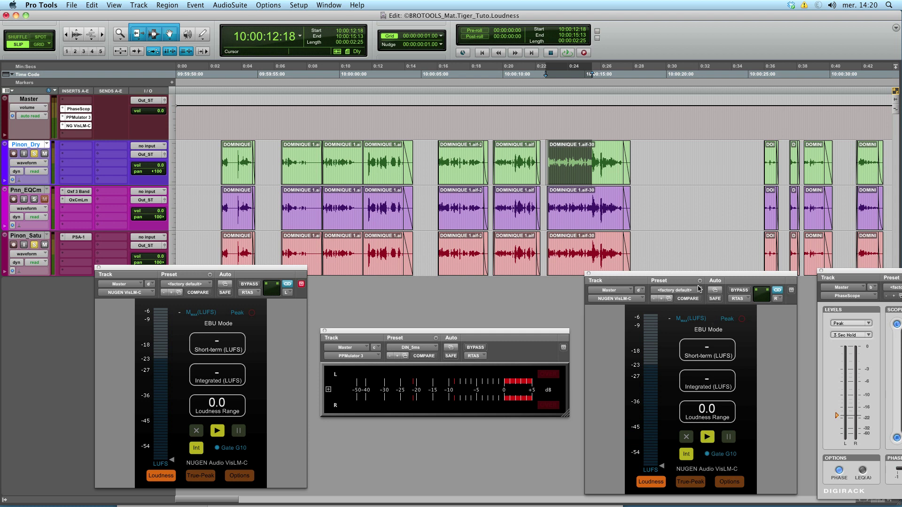
left_click_drag(688, 278, 679, 282)
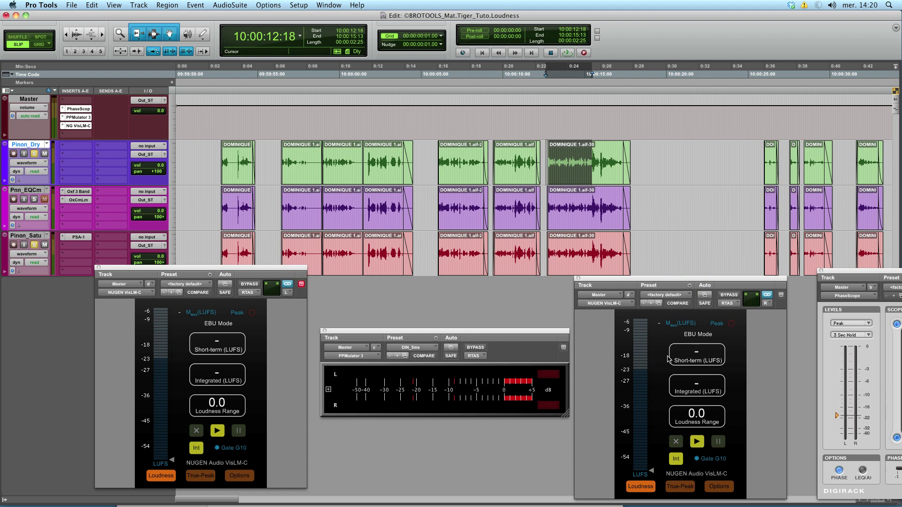
left_click(672, 324)
Solo Pnn_EQCm instead of Pinon_Satu and play the selection to measure its loudness against Pinon_Dry.
left_click(34, 153)
left_click(34, 200)
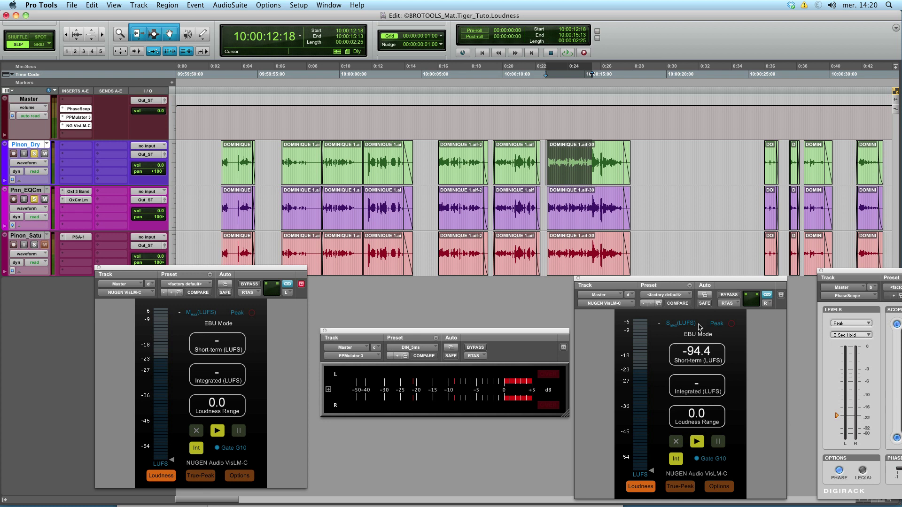
key("space")
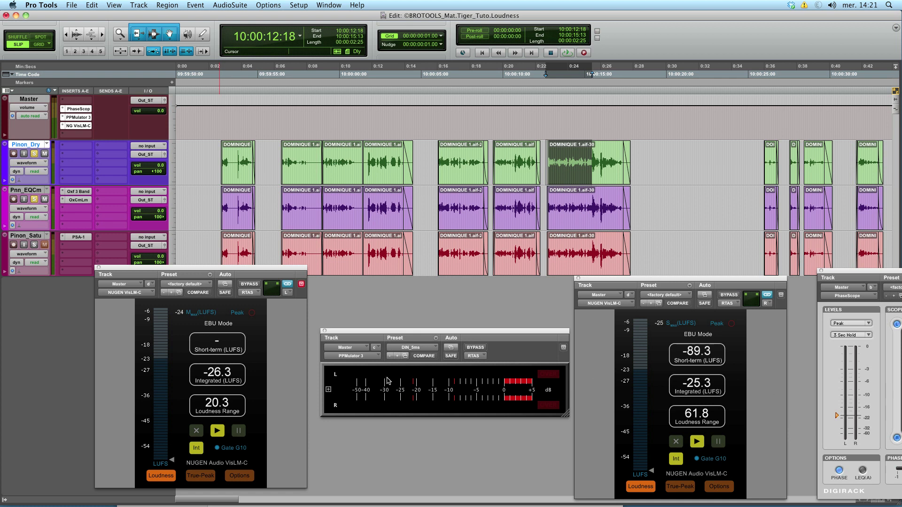
Swap the solo from Pnn_EQCm to Pinon_Satu and measure its loudness against Pinon_Dry over the selection with both VisLM-C meters reset.
left_click(34, 199)
left_click(34, 247)
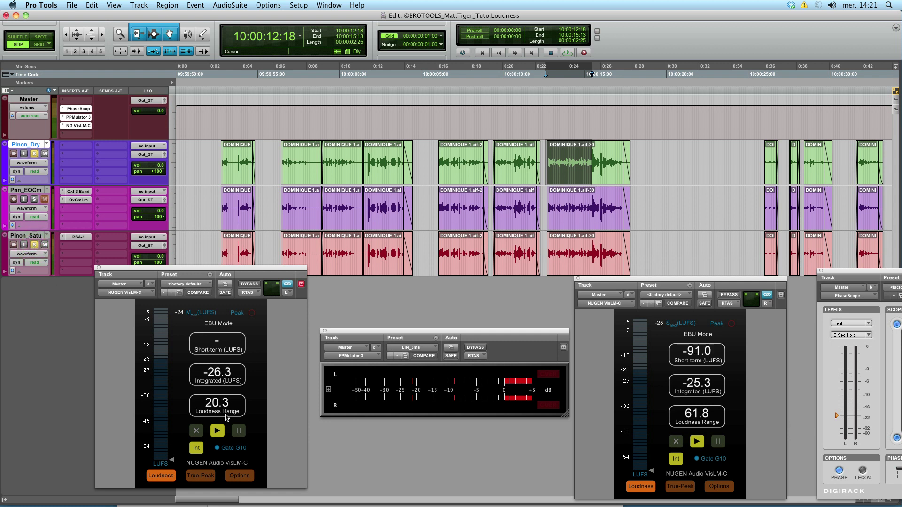
left_click(196, 432)
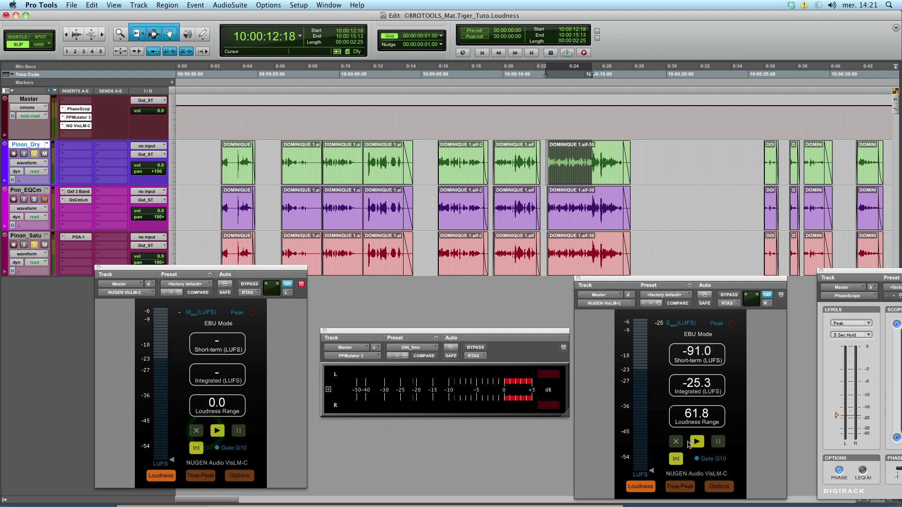
left_click(677, 441)
key("space")
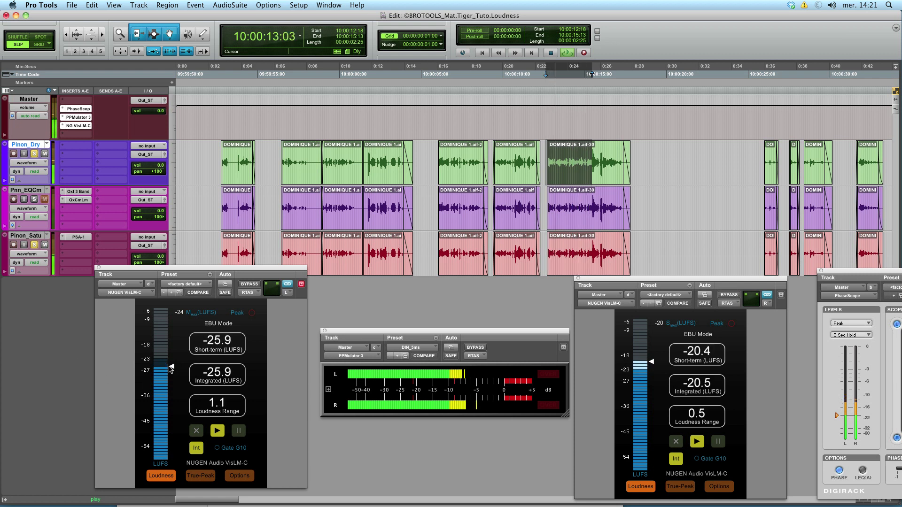
key("space")
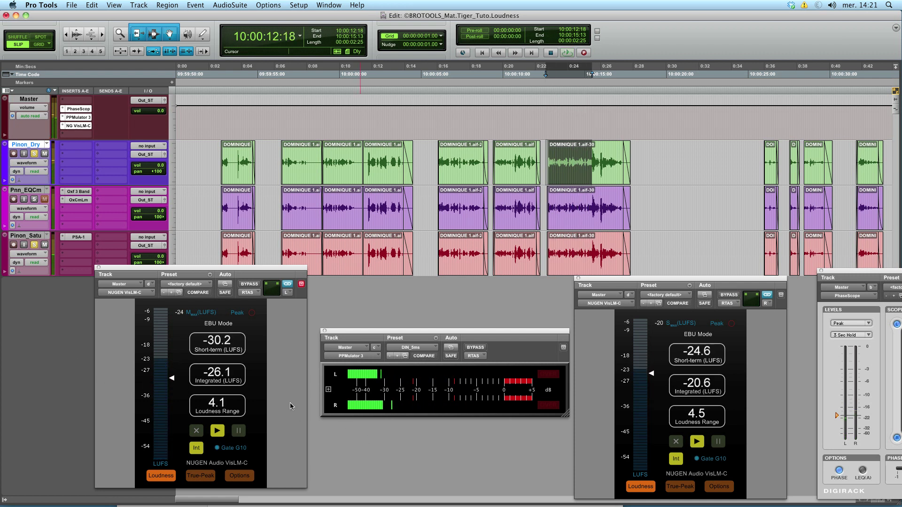